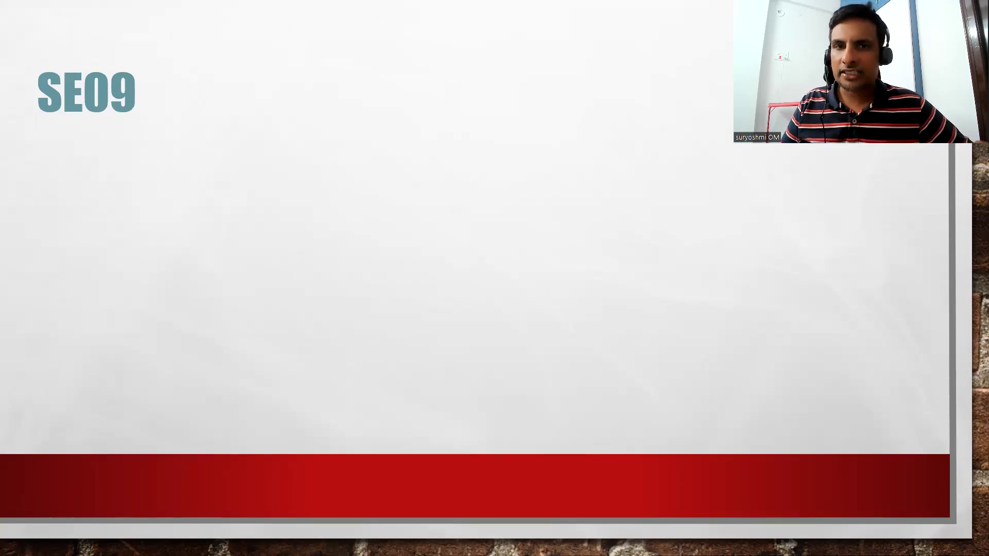
Step: Switch YouTube Studio from Corporate Kings and Queens to the SAP SD / S4 HANA coaching channel
{"action": "key", "text": "alt+Tab"}
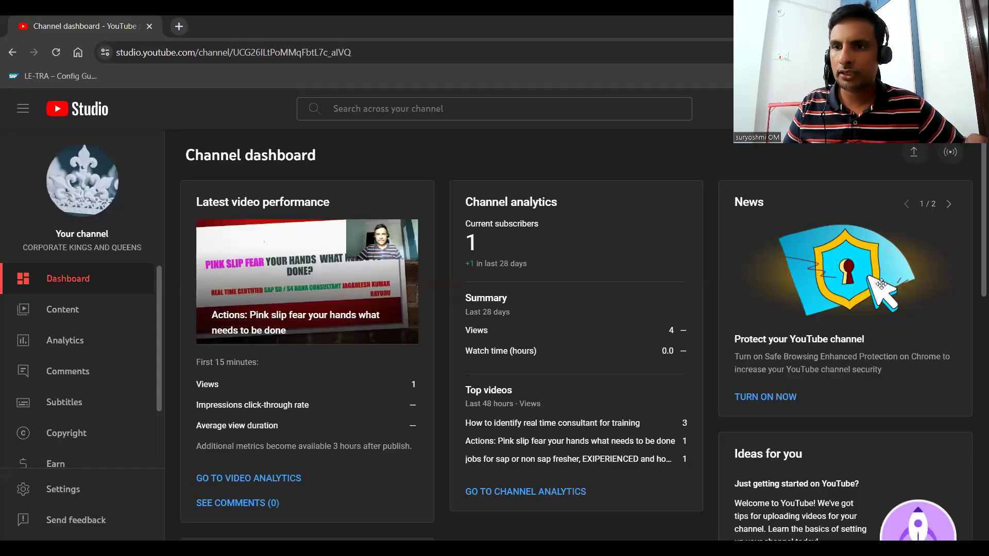
{"action": "left_click", "coordinate": [968, 109]}
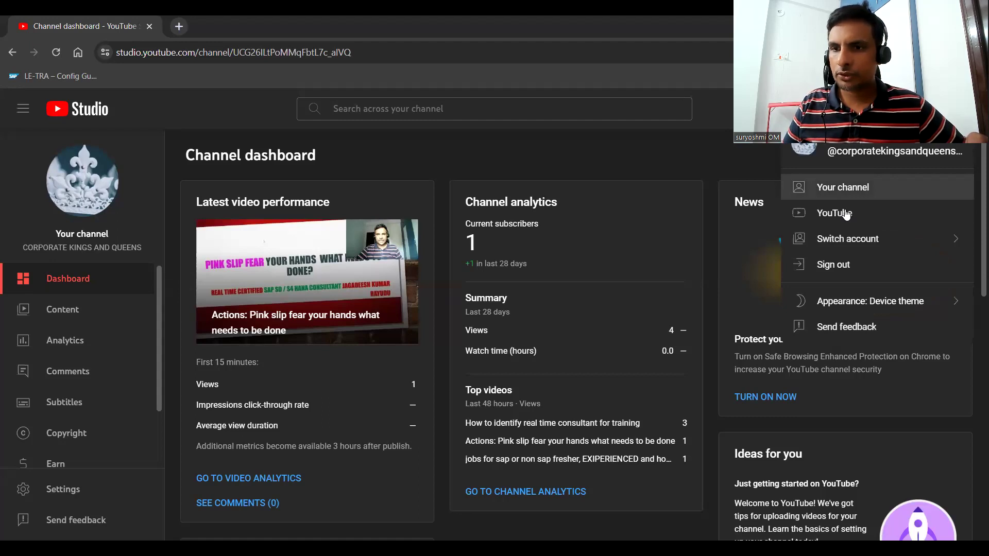
{"action": "left_click", "coordinate": [846, 242]}
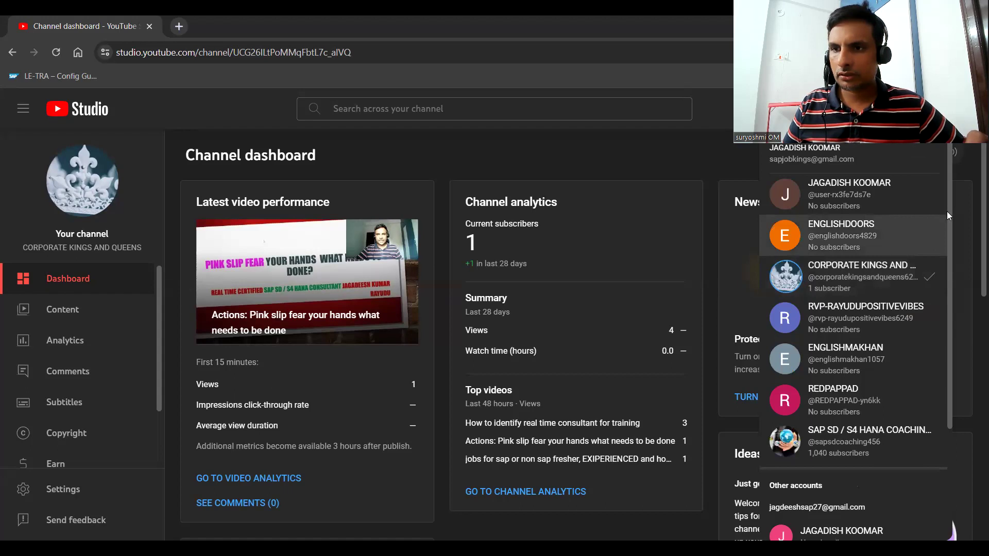
{"action": "scroll", "coordinate": [947, 211], "scroll_direction": "down", "scroll_amount": 3}
{"action": "scroll", "coordinate": [950, 316], "scroll_direction": "down", "scroll_amount": 1}
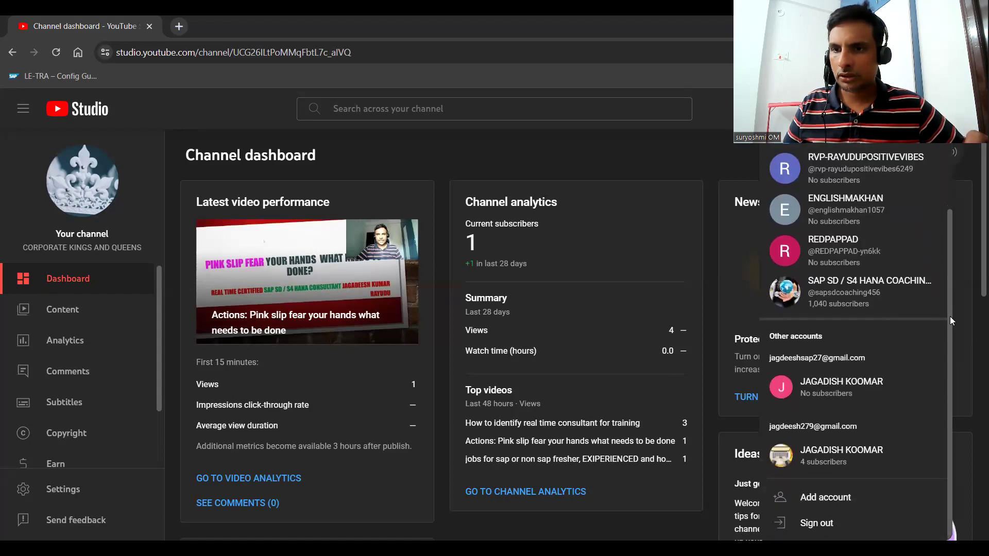
{"action": "double_click", "coordinate": [847, 290]}
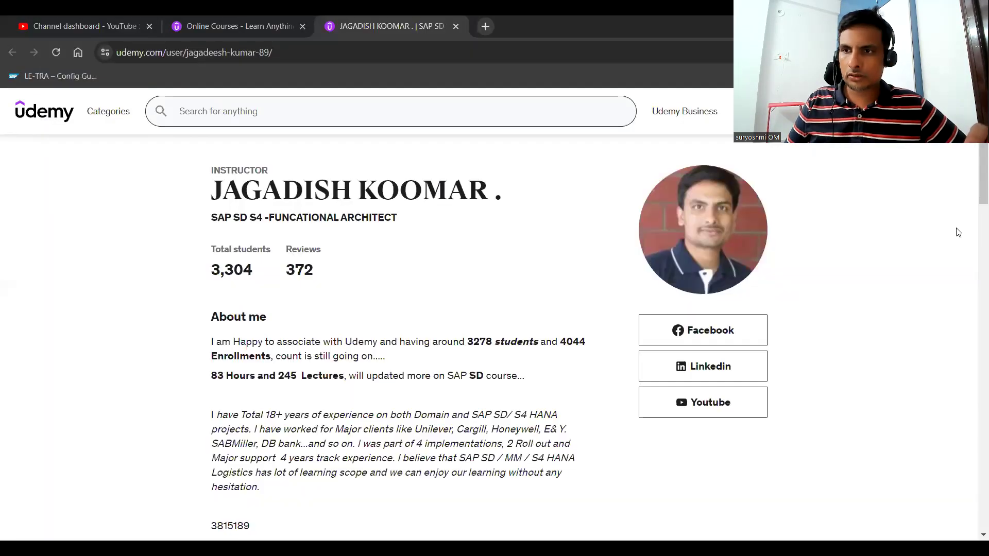
Step: Scroll the Udemy instructor profile down to its My courses (18) list
{"action": "scroll", "coordinate": [974, 187], "scroll_direction": "down", "scroll_amount": 1}
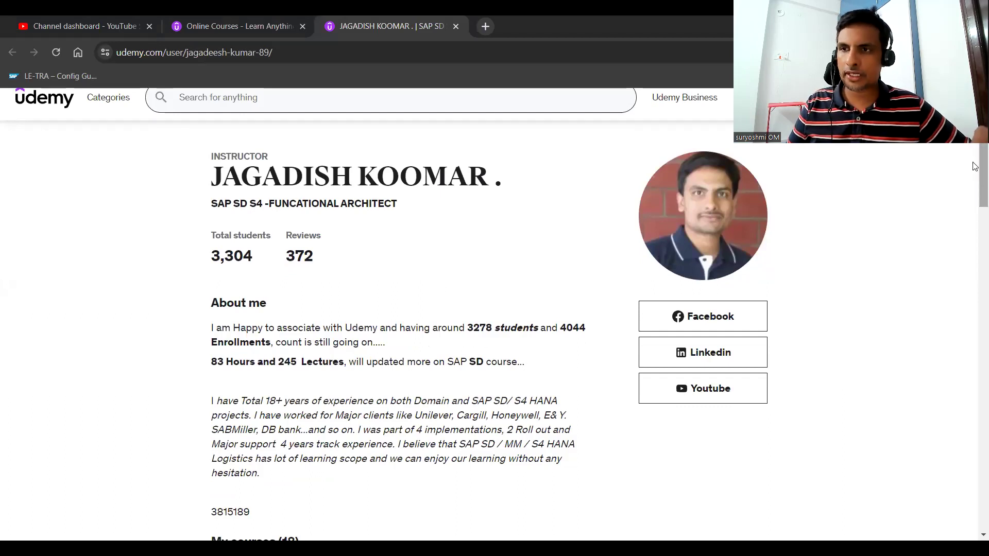
{"action": "left_click_drag", "start_coordinate": [973, 178], "coordinate": [974, 282]}
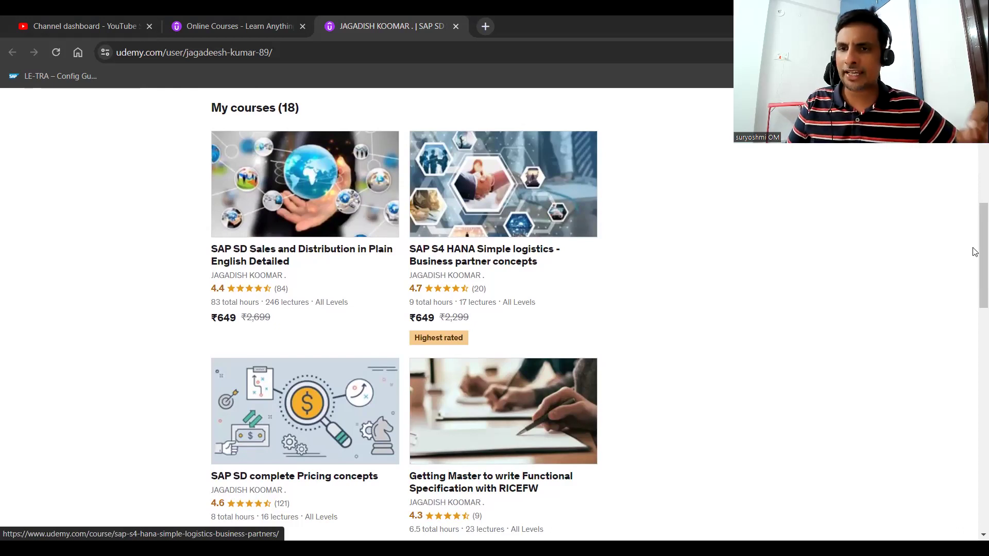
{"action": "left_click_drag", "start_coordinate": [975, 251], "coordinate": [975, 301]}
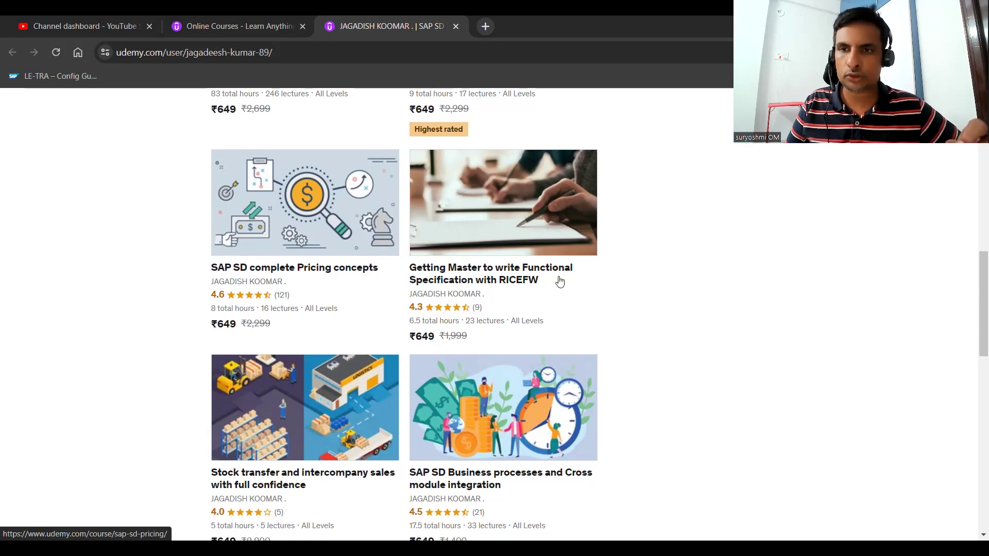
{"action": "scroll", "coordinate": [974, 265], "scroll_direction": "down", "scroll_amount": 7}
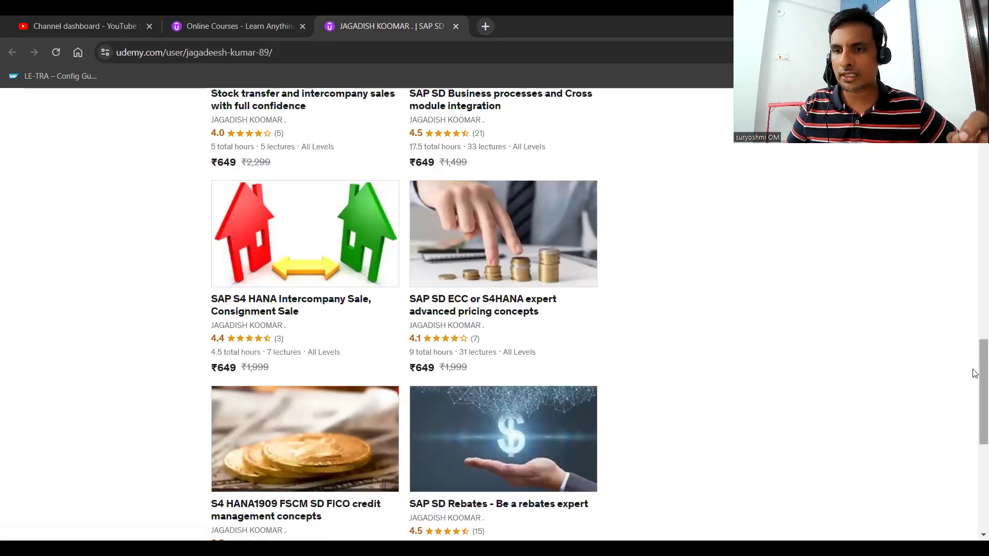
{"action": "left_click_drag", "start_coordinate": [974, 372], "coordinate": [974, 325]}
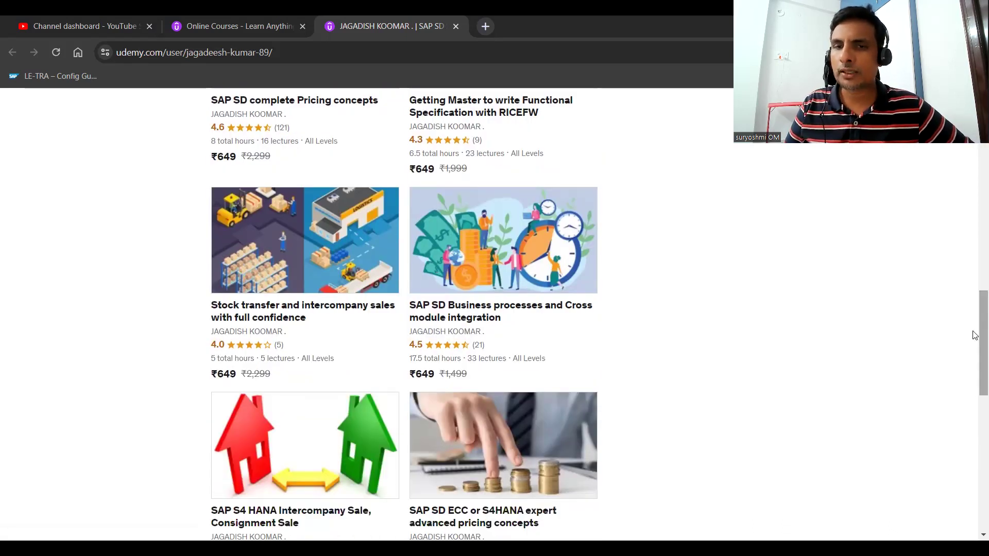
{"action": "left_click_drag", "start_coordinate": [974, 335], "coordinate": [975, 150]}
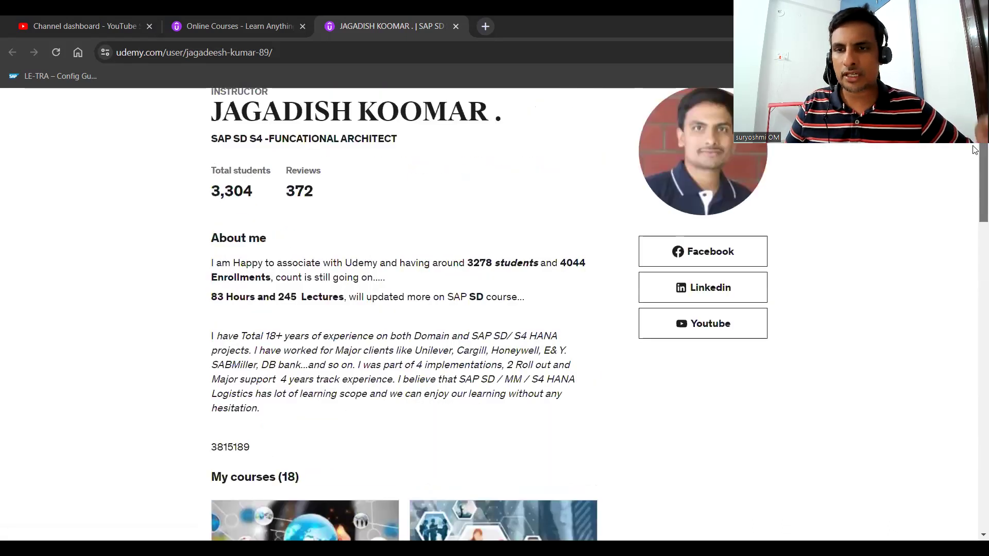
{"action": "scroll", "coordinate": [975, 149], "scroll_direction": "up", "scroll_amount": 1}
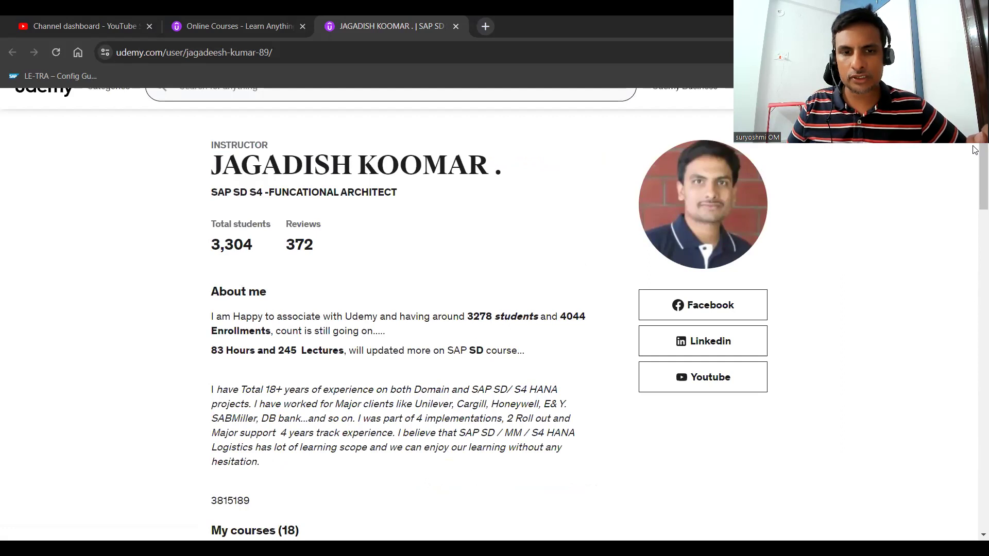
Step: In SAP GUI, run /n then SE09 and display the modifiable workbench and customizing requests
{"action": "key", "text": "alt+Tab"}
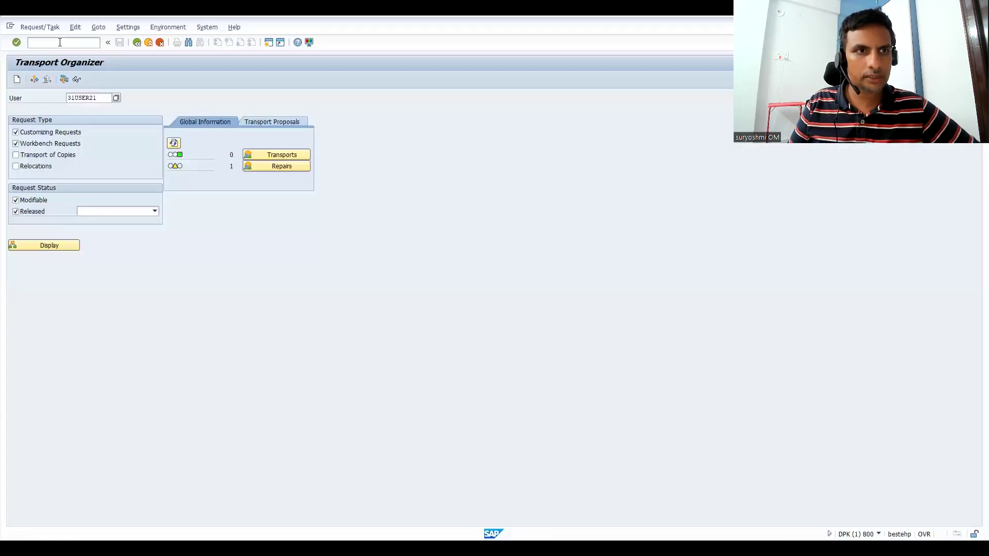
{"action": "type", "text": "/n"}
{"action": "key", "text": "Return"}
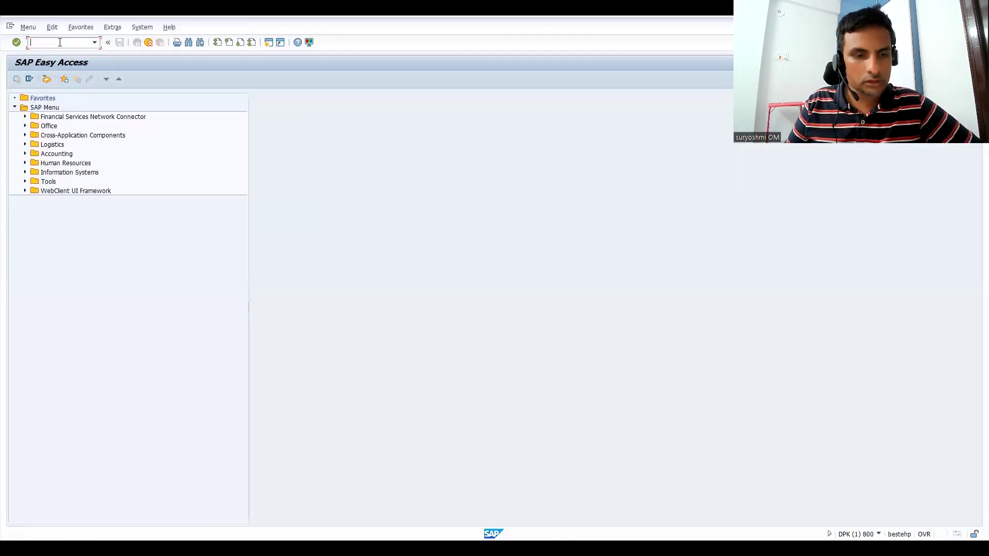
{"action": "type", "text": "SE09"}
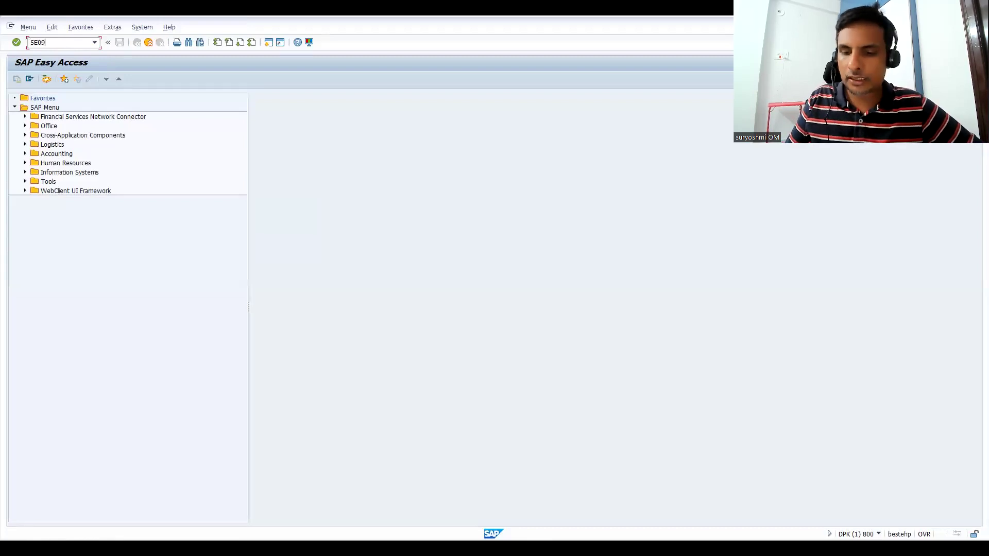
{"action": "key", "text": "Return"}
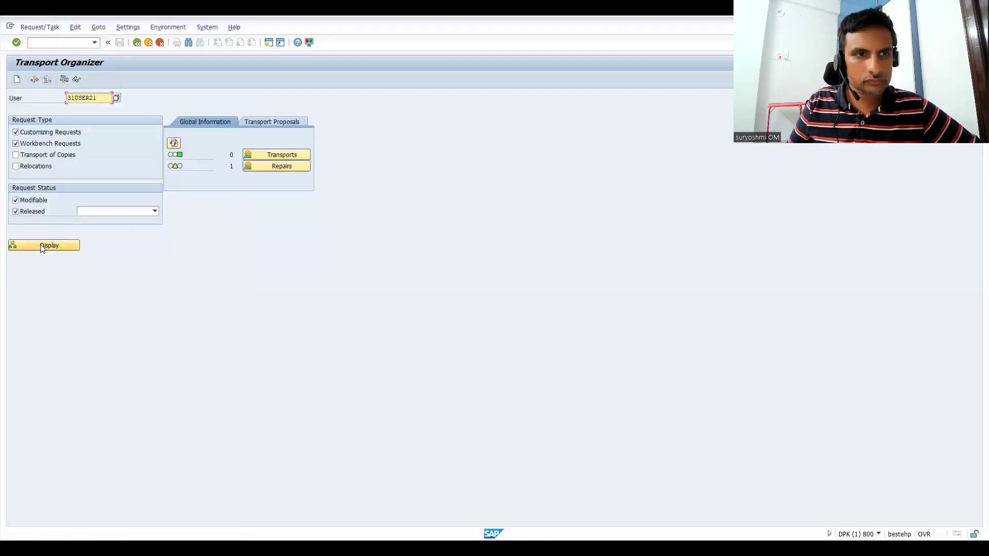
{"action": "left_click", "coordinate": [40, 244]}
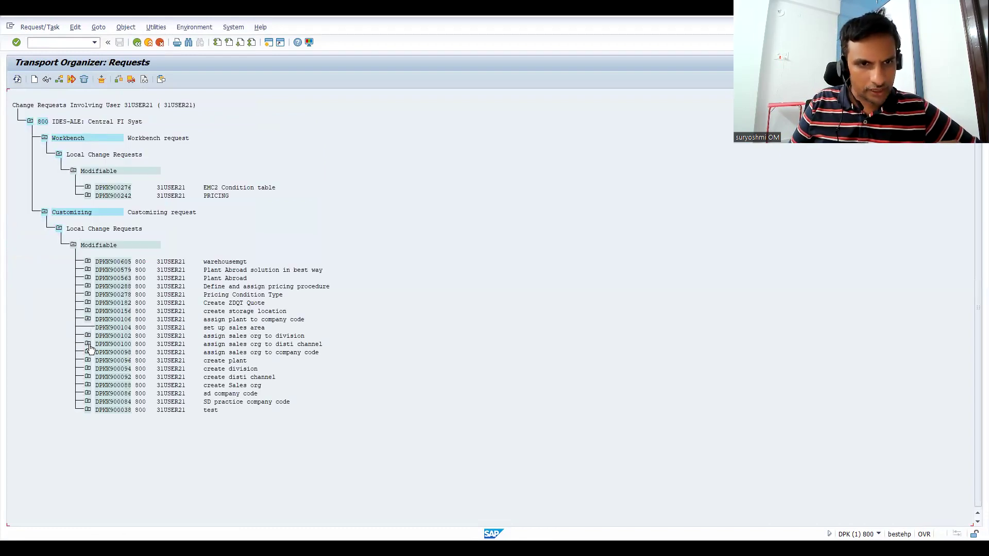
Step: Expand request DPKK900102 to inspect task DPKK900103's IMG activity, then expand DPKK900106 and select the task
{"action": "left_click", "coordinate": [88, 336]}
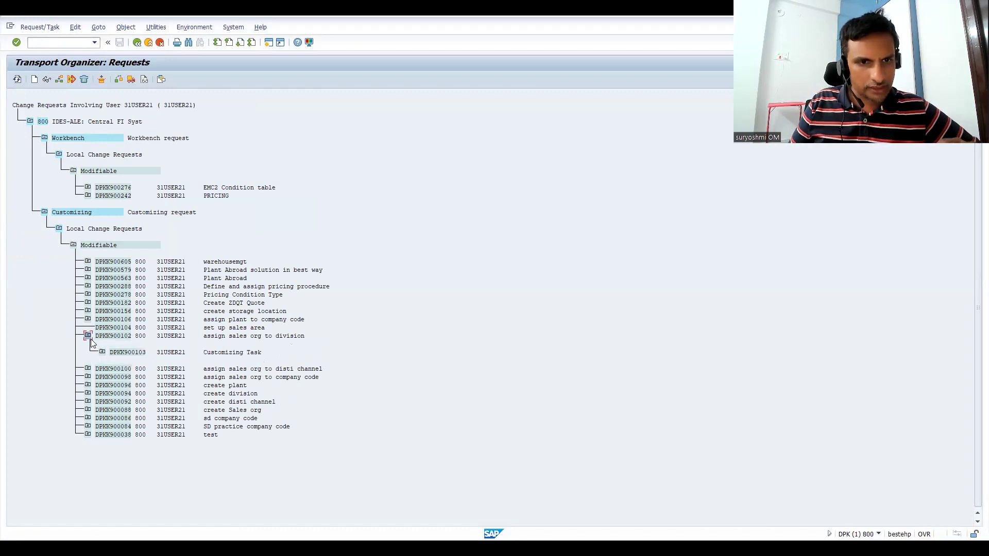
{"action": "left_click", "coordinate": [102, 353]}
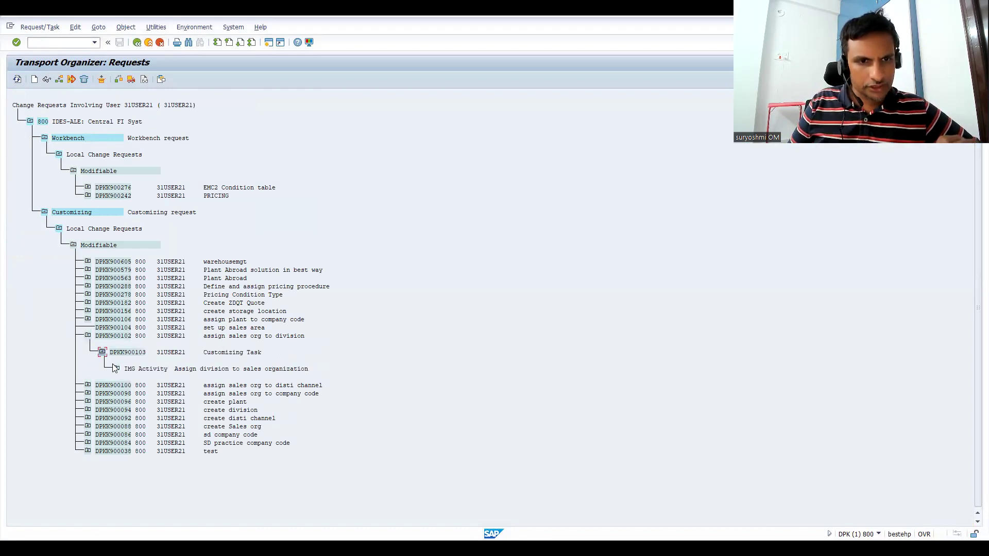
{"action": "left_click", "coordinate": [117, 369]}
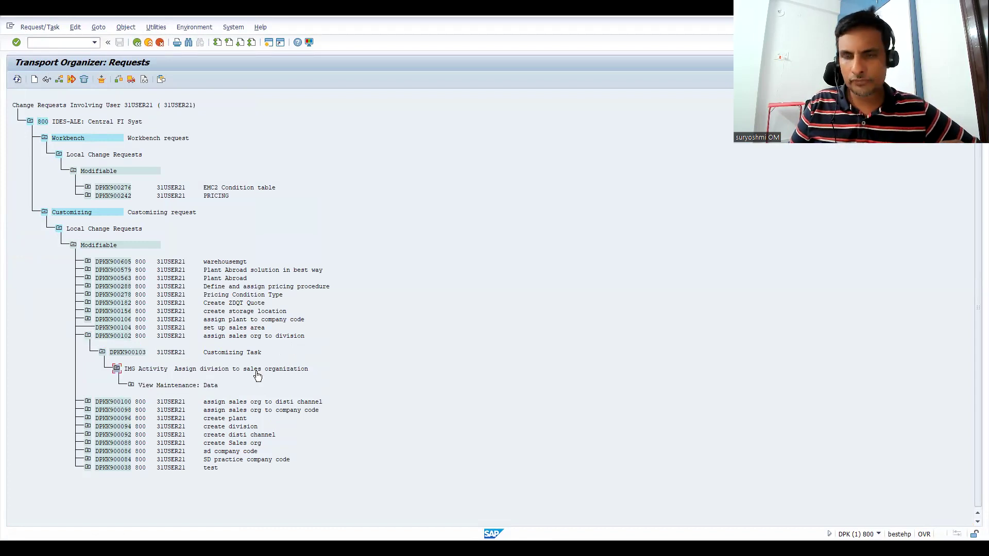
{"action": "left_click", "coordinate": [116, 369]}
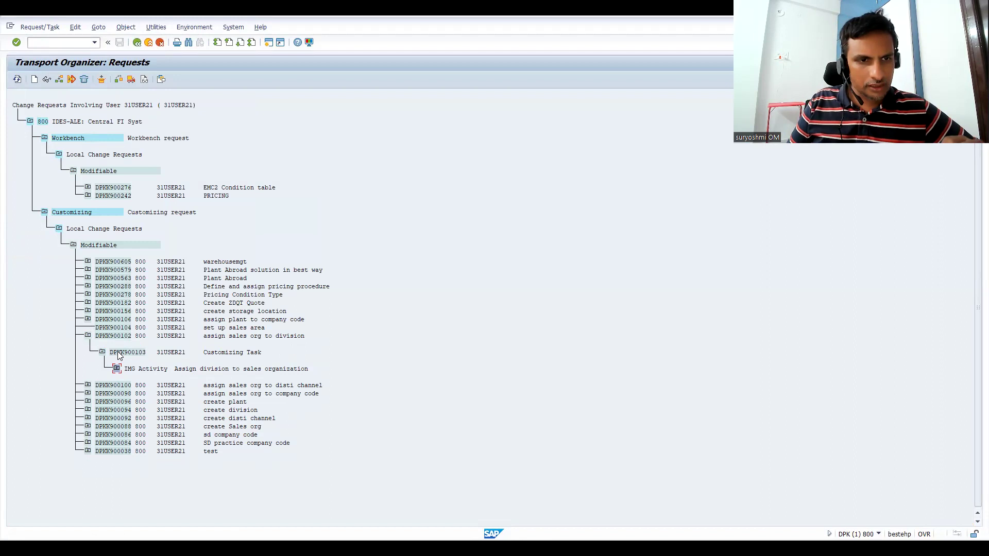
{"action": "left_click", "coordinate": [118, 353]}
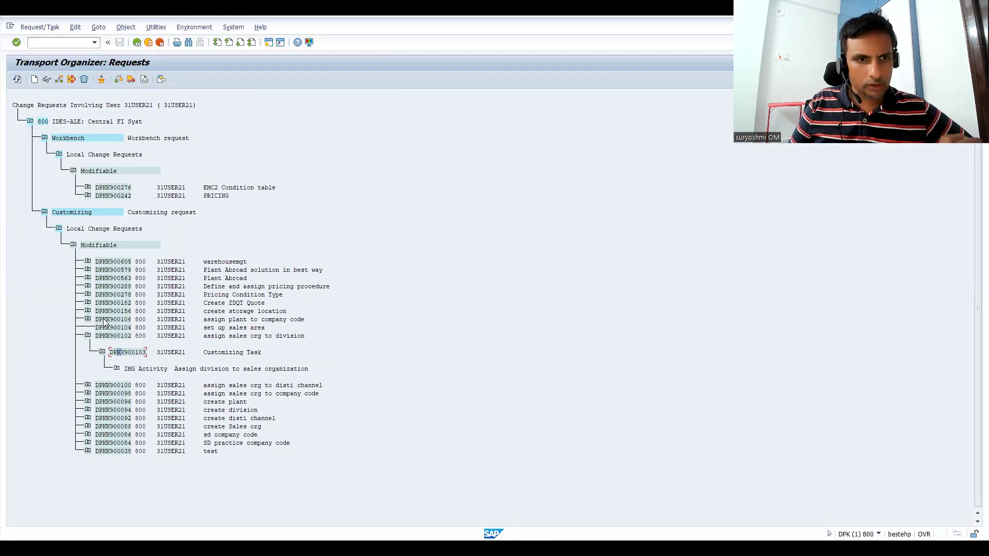
{"action": "left_click", "coordinate": [88, 319]}
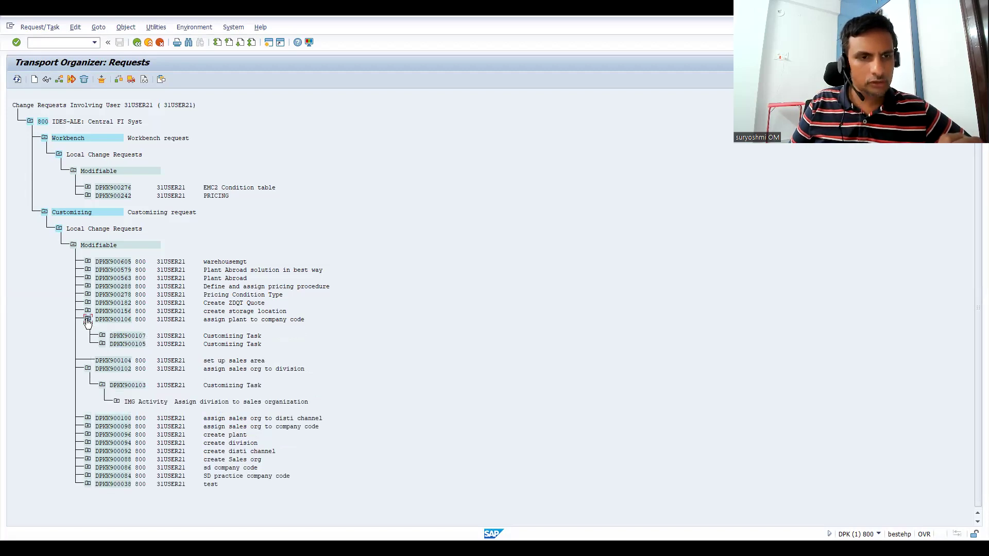
{"action": "left_click", "coordinate": [118, 387]}
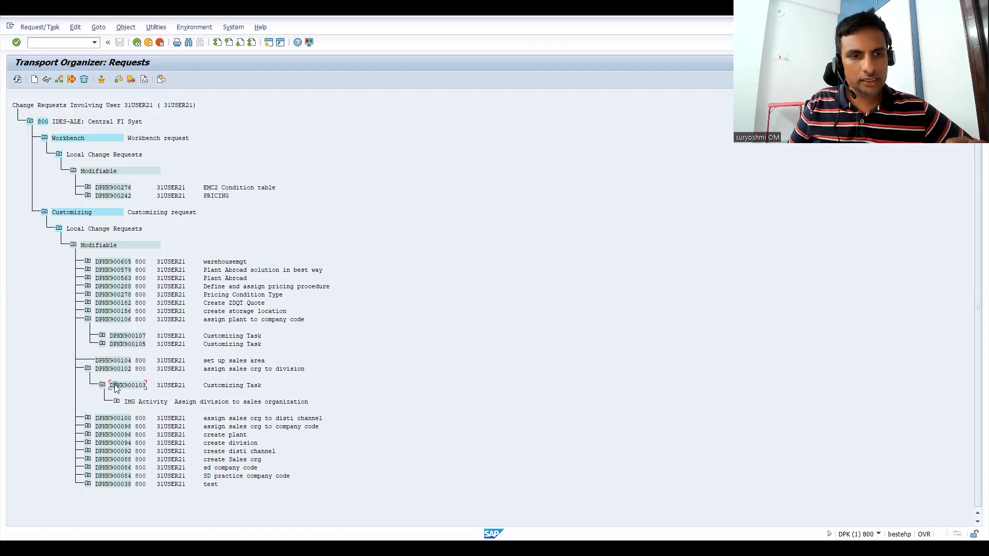
Step: Reassign task DPKK900103 to target request DPKK900106 via Utilities > Reorganize > Reassign Task
{"action": "left_click", "coordinate": [157, 28]}
{"action": "mouse_move", "coordinate": [175, 67]}
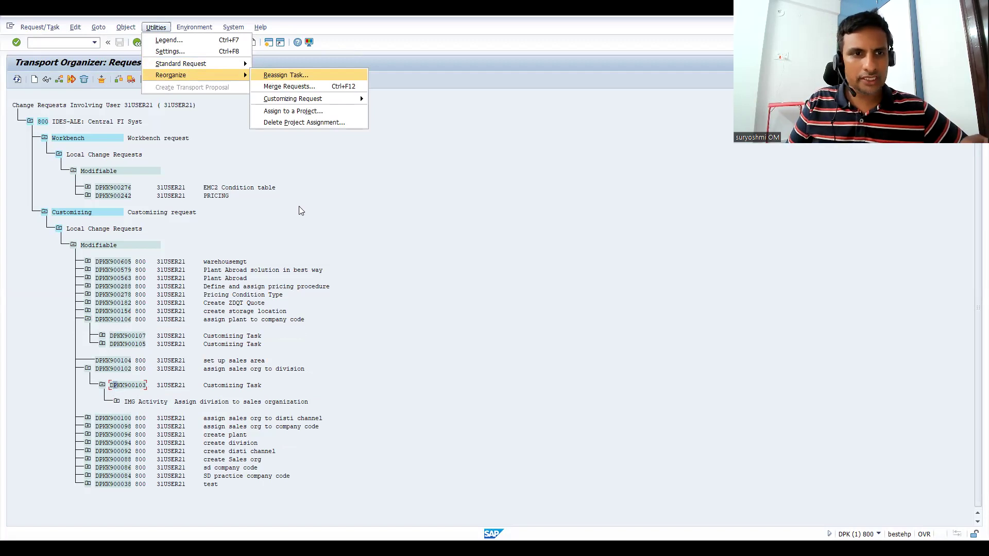
{"action": "left_click", "coordinate": [268, 78]}
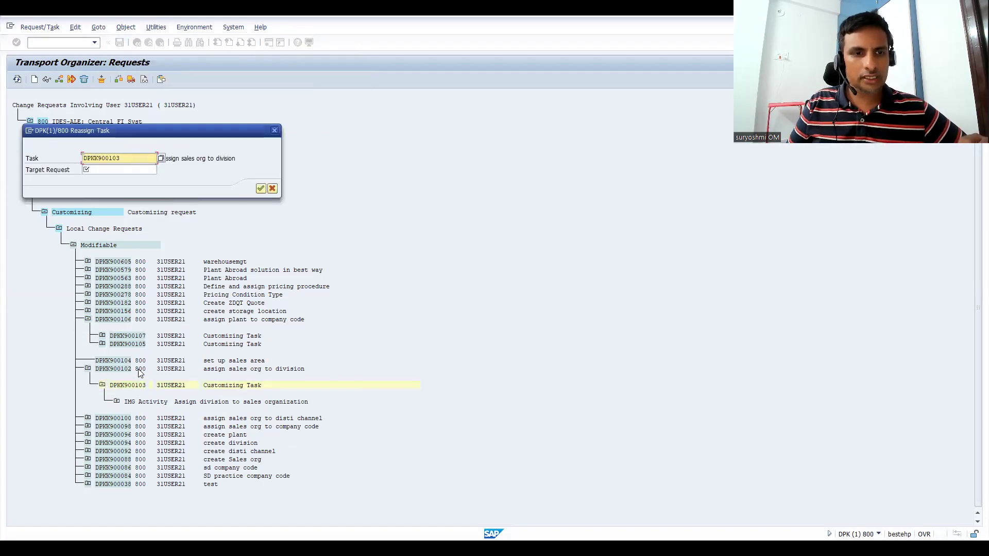
{"action": "left_click", "coordinate": [100, 169]}
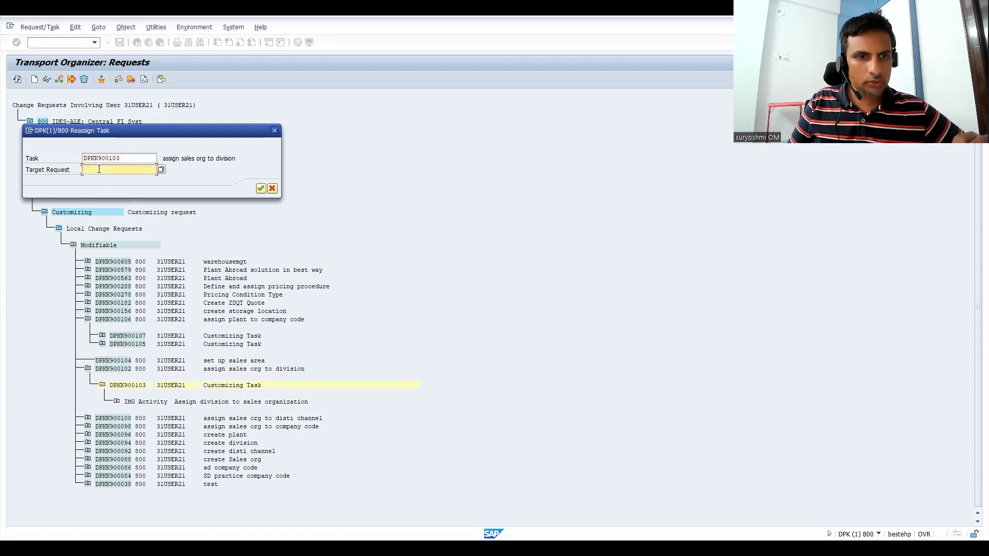
{"action": "type", "text": "D"}
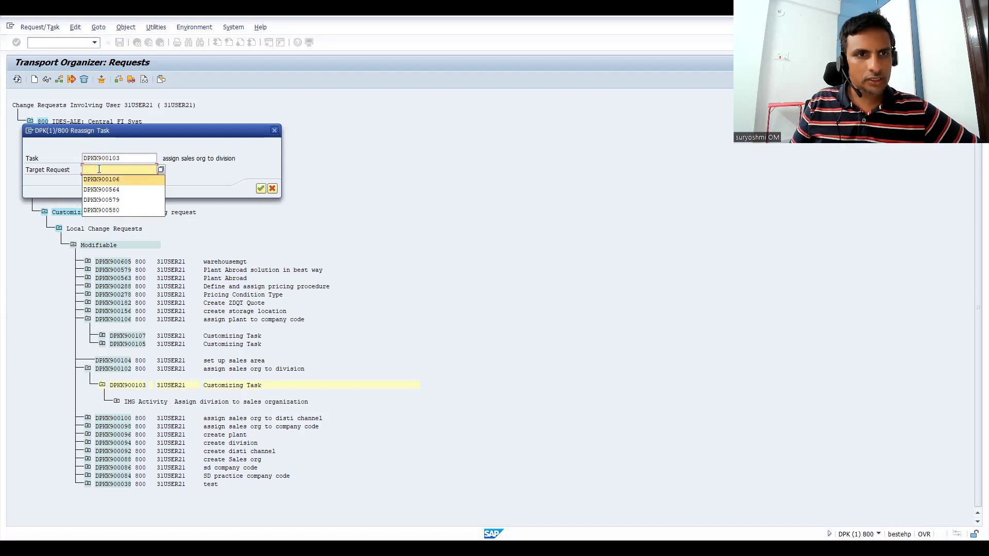
{"action": "left_click", "coordinate": [103, 179]}
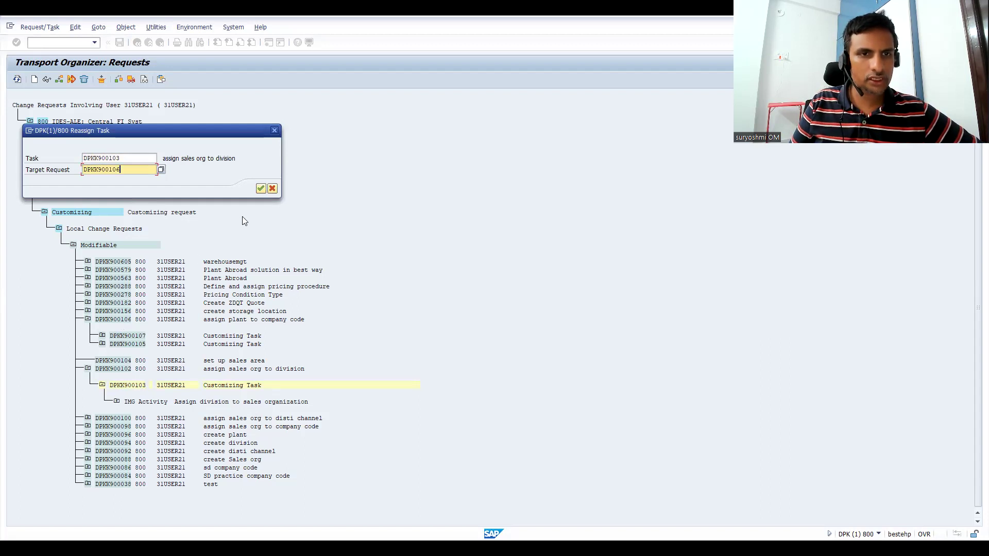
{"action": "left_click", "coordinate": [261, 189]}
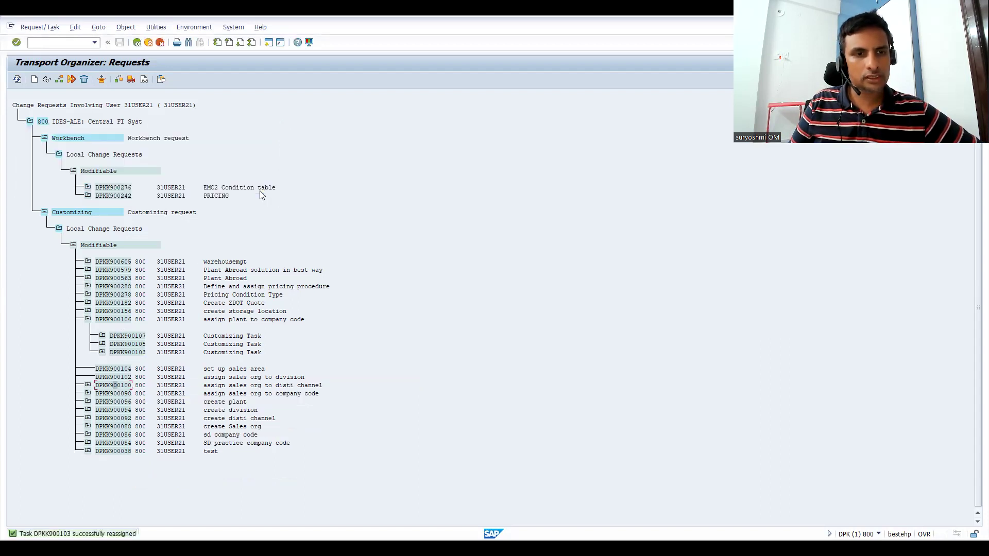
Step: Expand task DPKK900103 under DPKK900106 to verify its 'Assign division to sales organization' IMG activity
{"action": "left_click", "coordinate": [102, 353]}
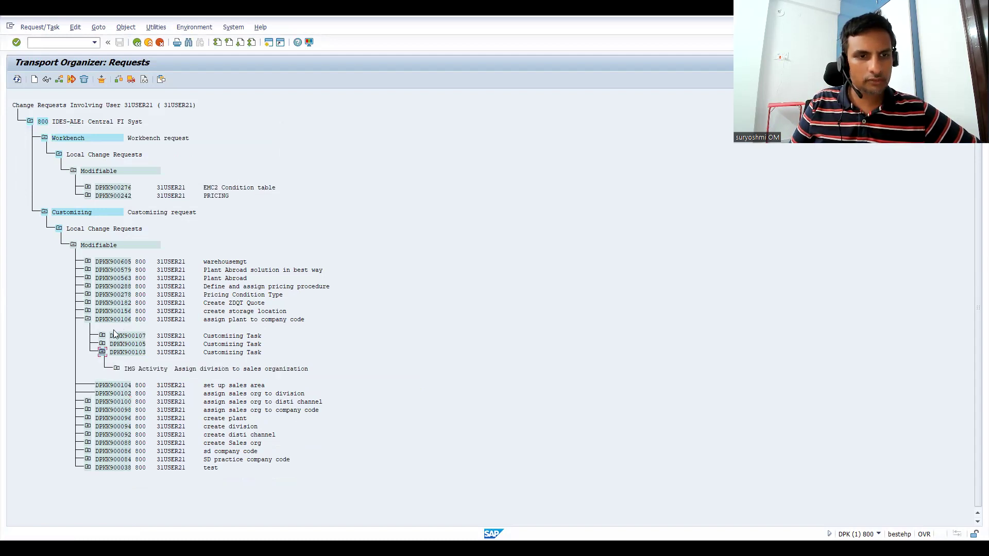
{"action": "left_click", "coordinate": [117, 368]}
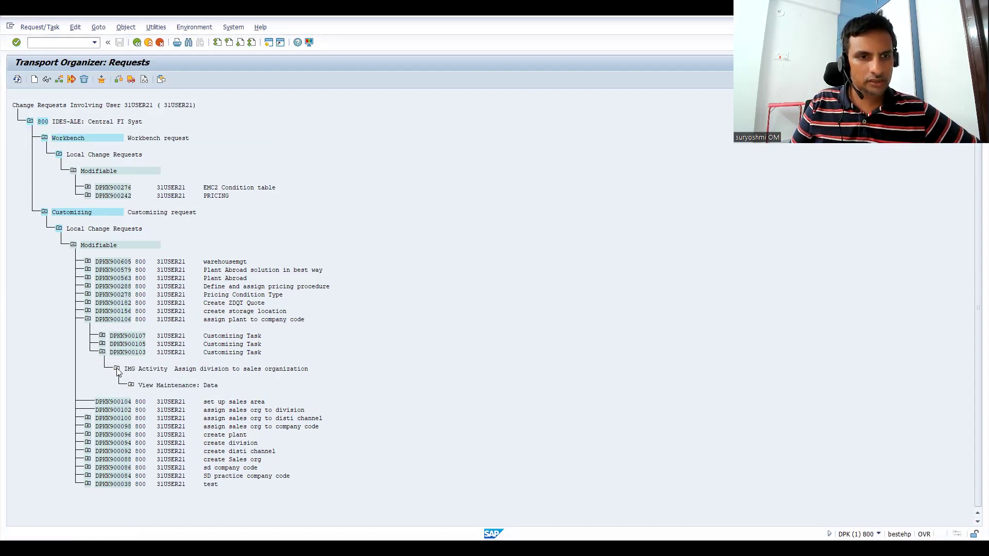
{"action": "left_click", "coordinate": [117, 369]}
{"action": "left_click", "coordinate": [112, 387]}
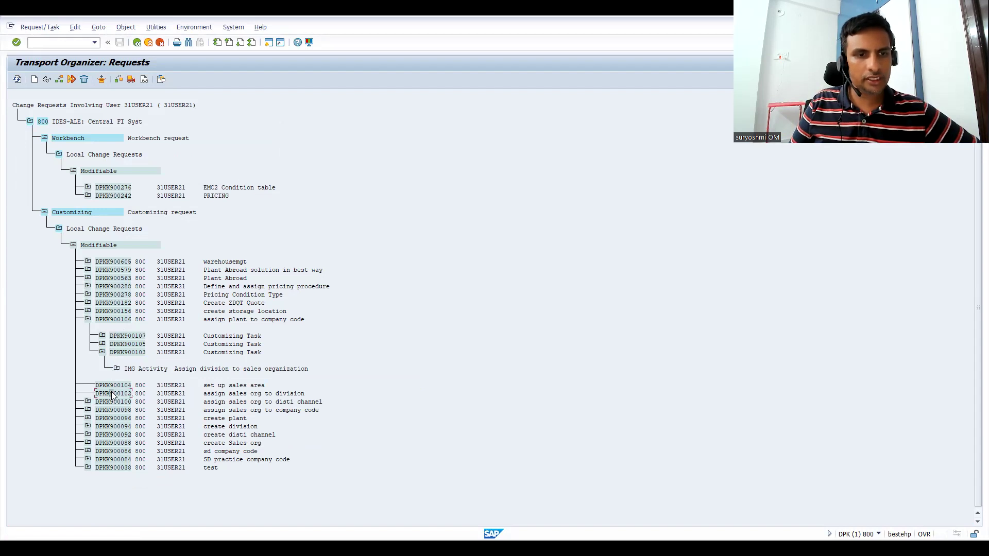